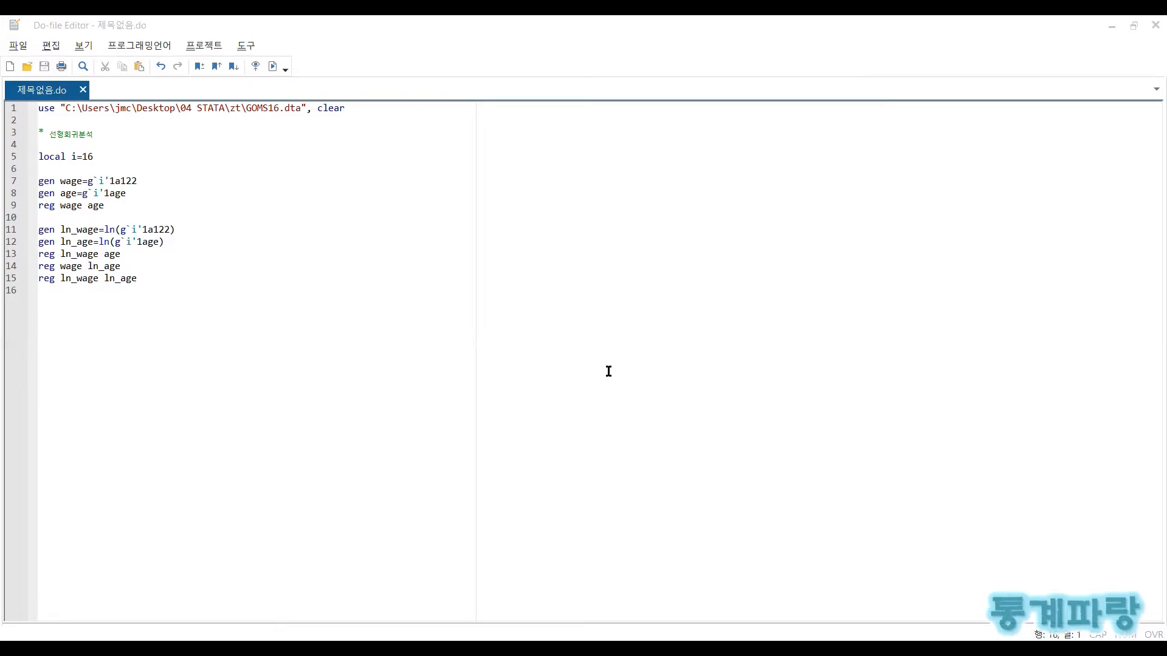
- Review the do-file's data loading, local macro, wage and age variable definitions, and the regression of wage on age
click(732, 368)
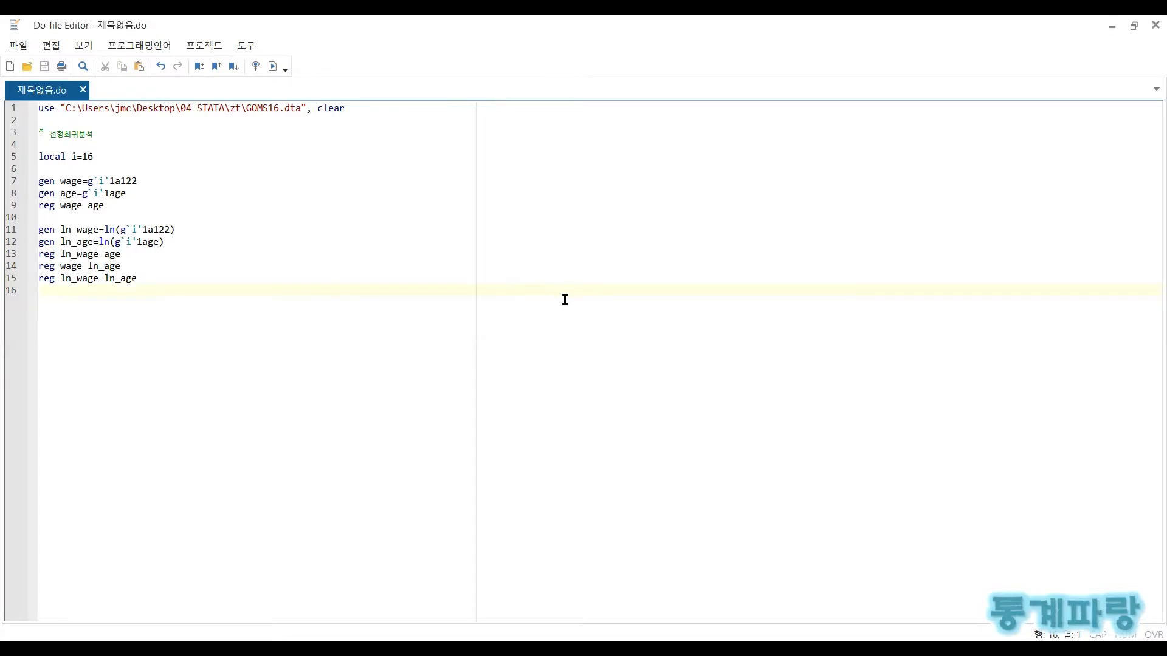
key(Up)
key(Up)
key(Up)
key(Up)
key(Up)
key(Up)
key(Up)
key(Up)
key(Up)
key(Up)
key(Up)
key(Up)
key(Up)
key(Up)
key(Up)
key(Down)
key(Down)
key(Down)
key(Down)
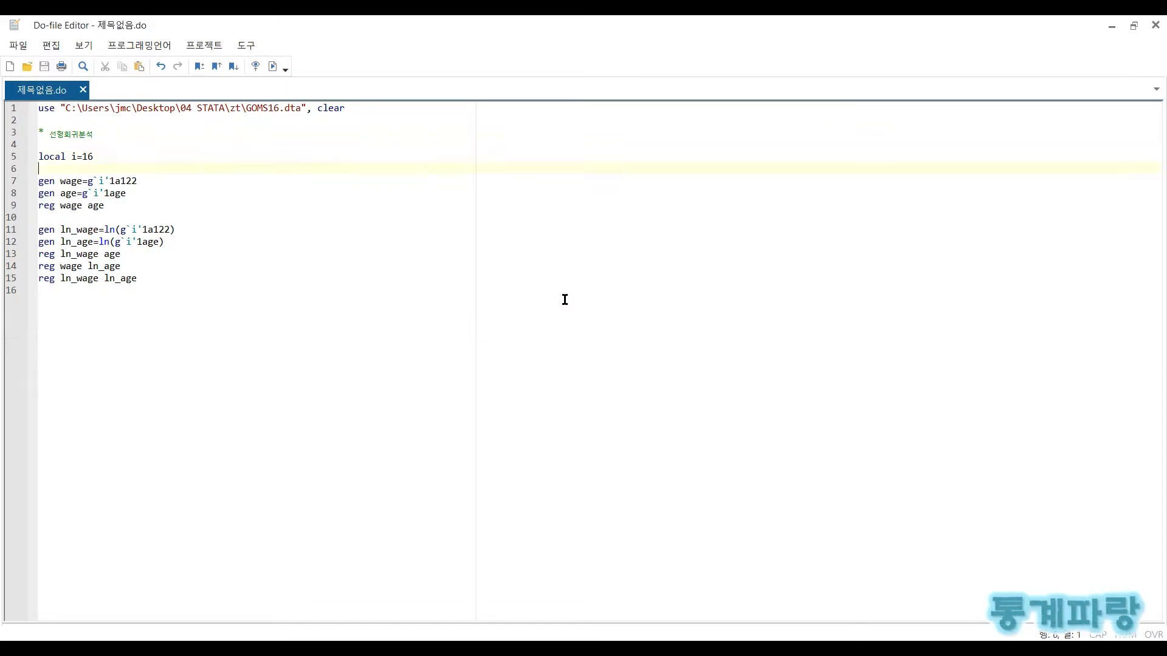
key(Down)
key(Right)
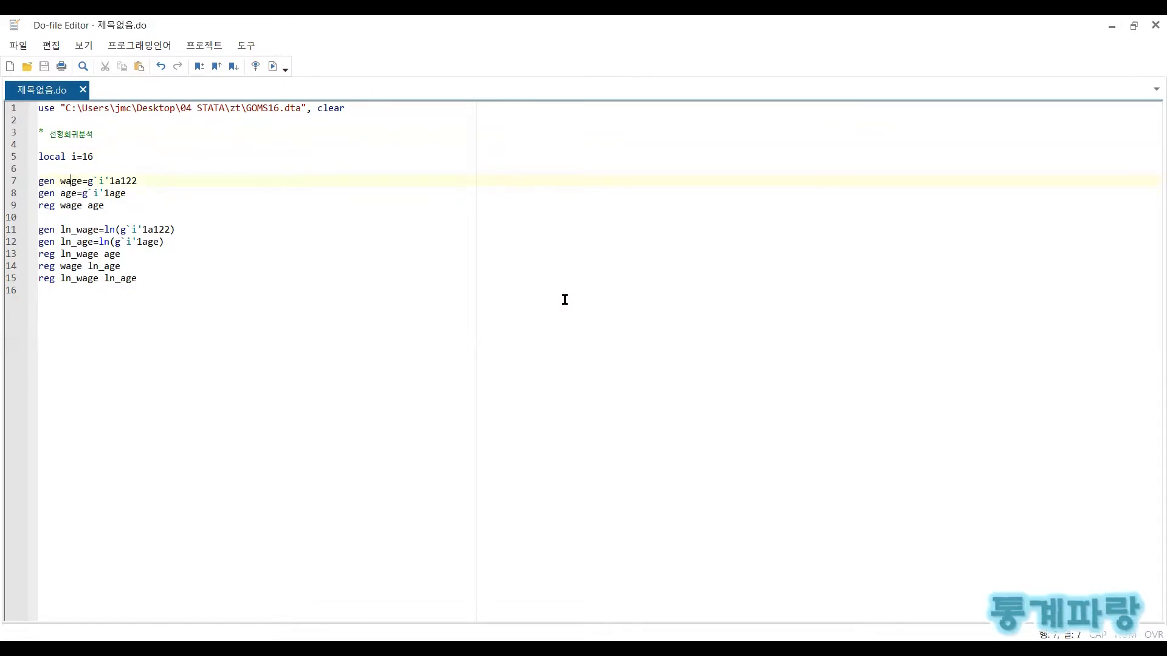
key(Down)
key(Down)
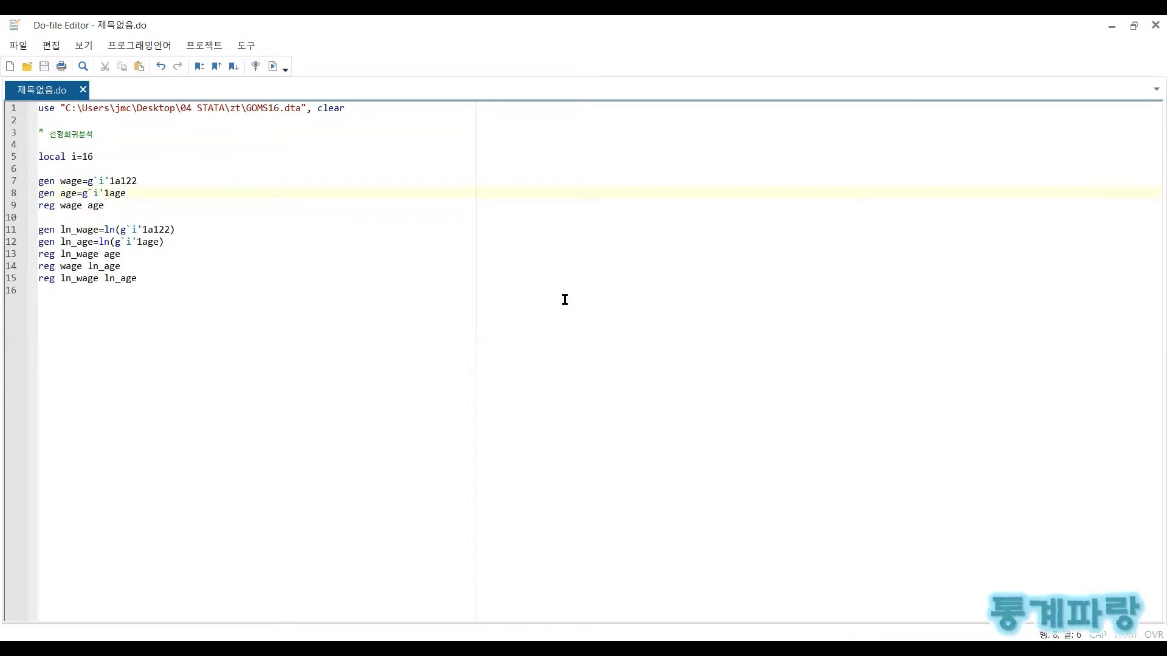
key(Down)
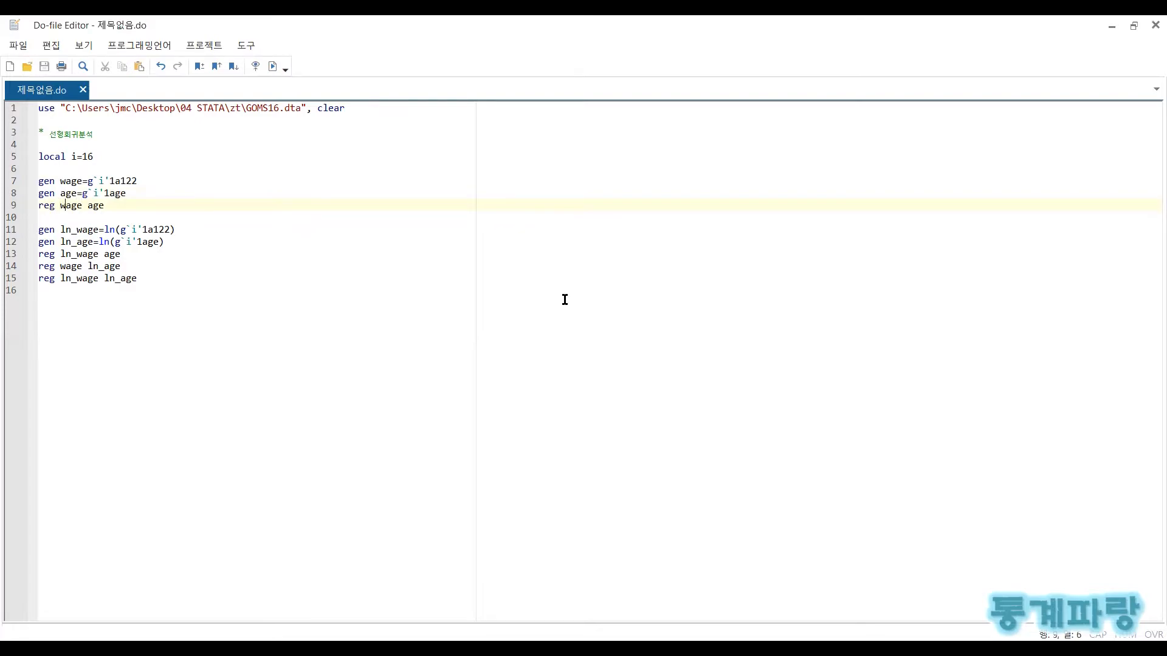
key(Right)
key(Right)
- Review the do-file lines that generate ln_wage and ln_age and run the three regressions using log variables
key(Down)
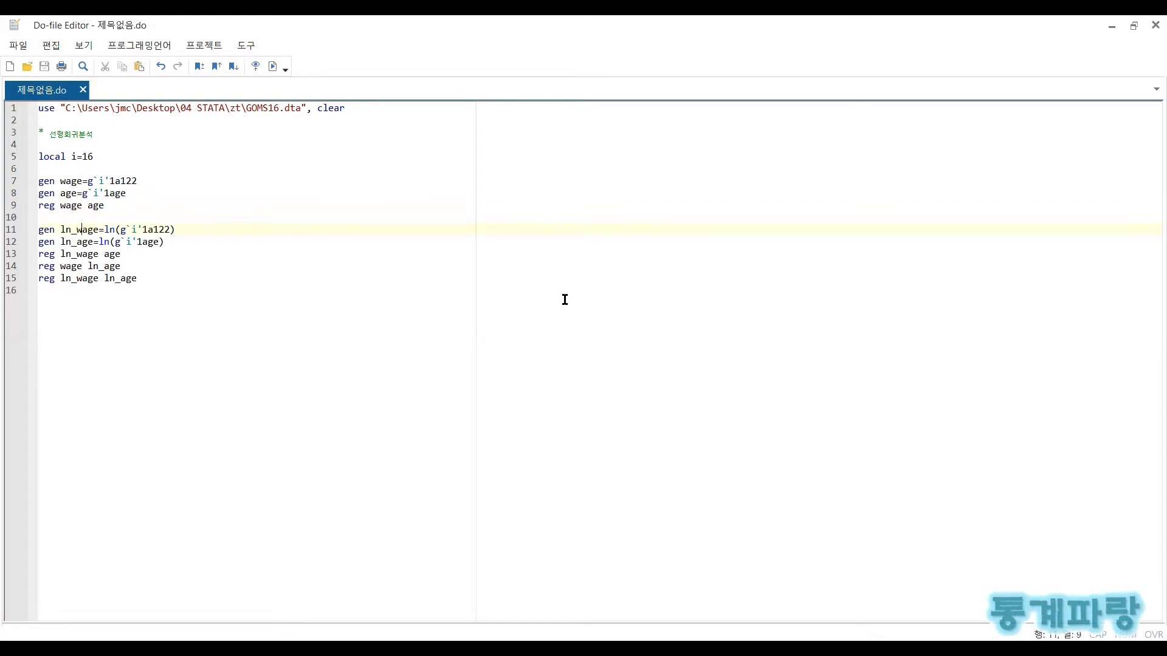
key(Right)
key(Right)
key(Home)
key(Down)
key(Down)
key(Down)
key(Down)
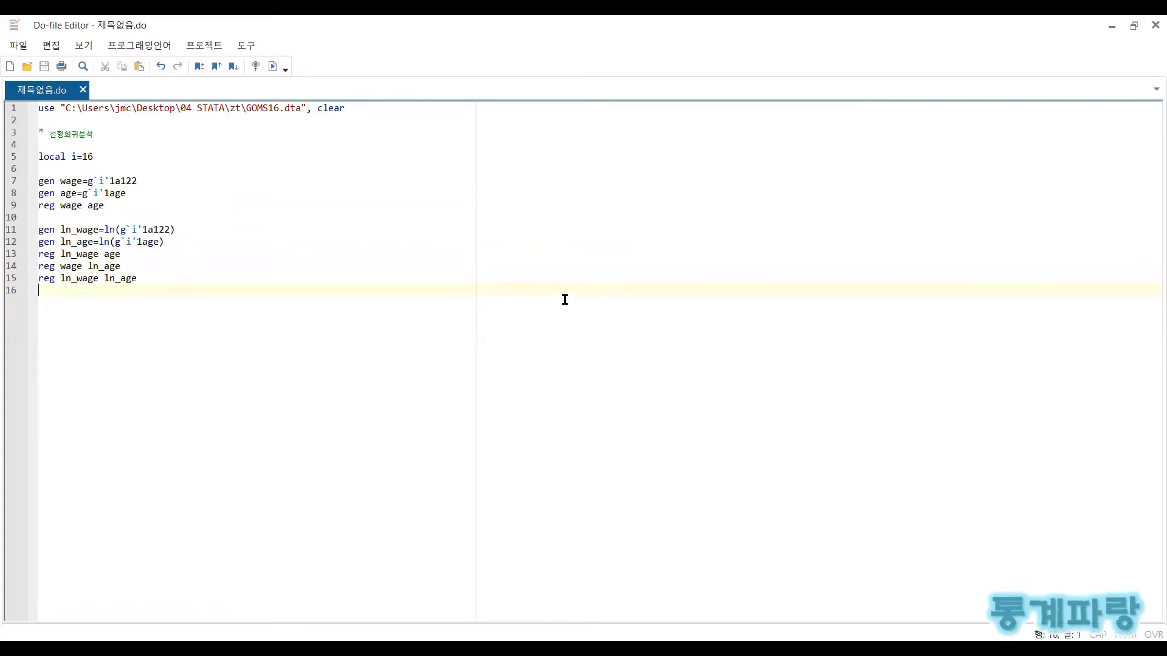
- Run the entire do-file to load GOMS16.dta, generate the variables and estimate the four regressions
key(ctrl+a)
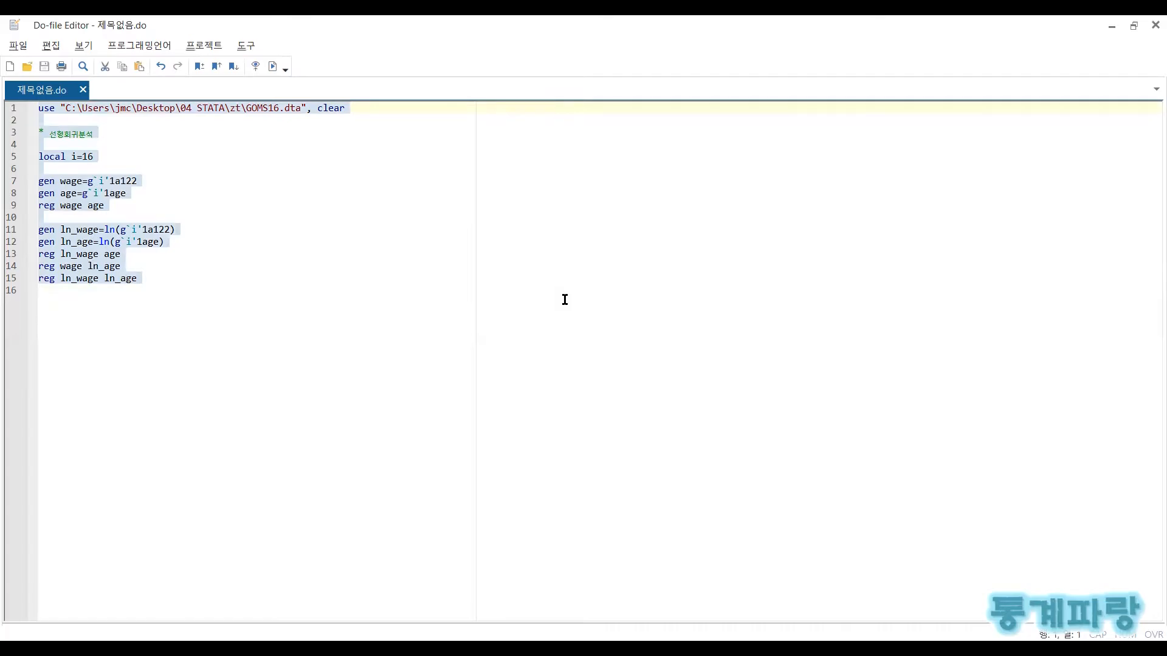
key(ctrl+d)
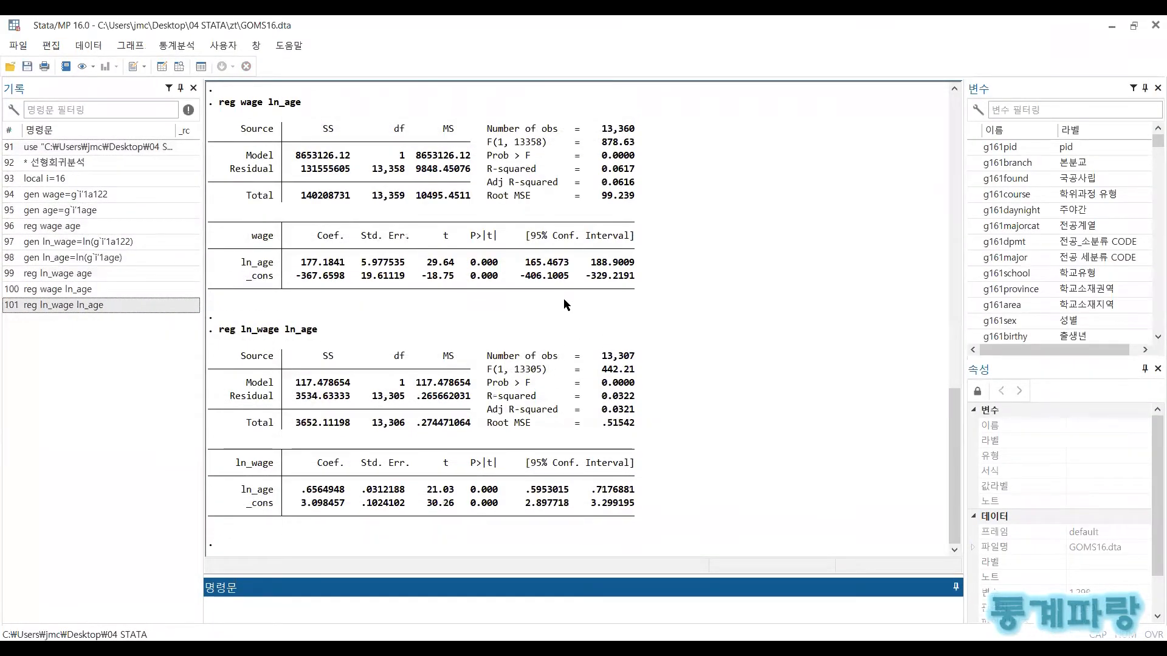
- Examine the output of the wage on age regression, including the fit statistics and coefficient table
scroll(584, 304, up, 15)
scroll(636, 307, up, 2)
scroll(645, 311, down, 1)
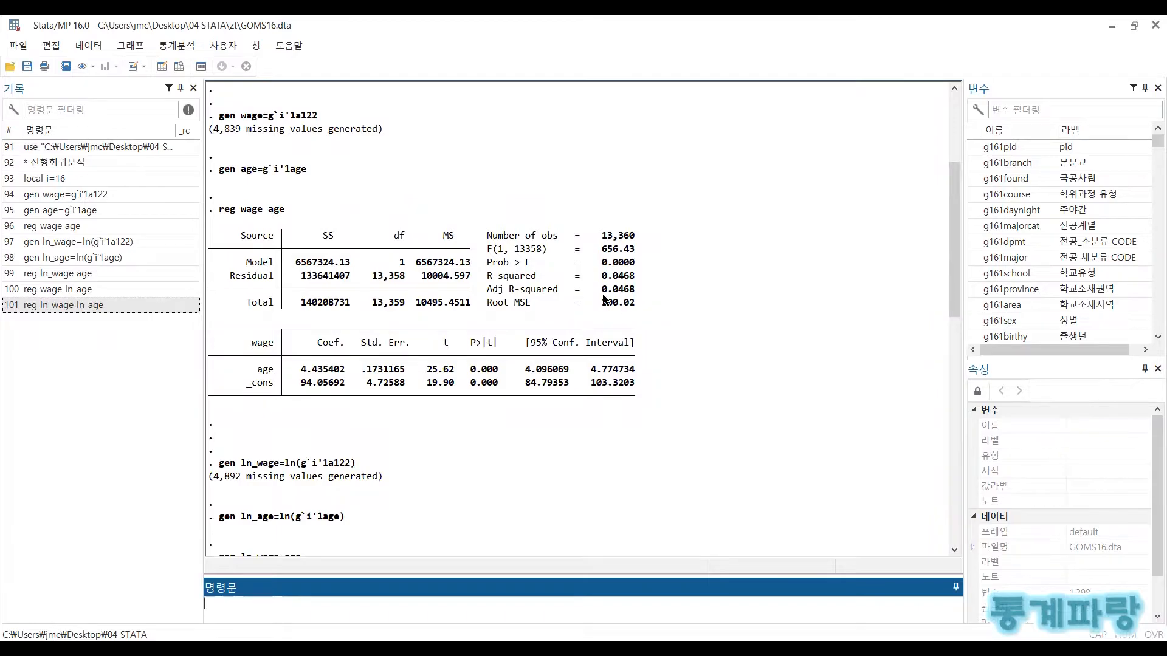
scroll(461, 292, down, 1)
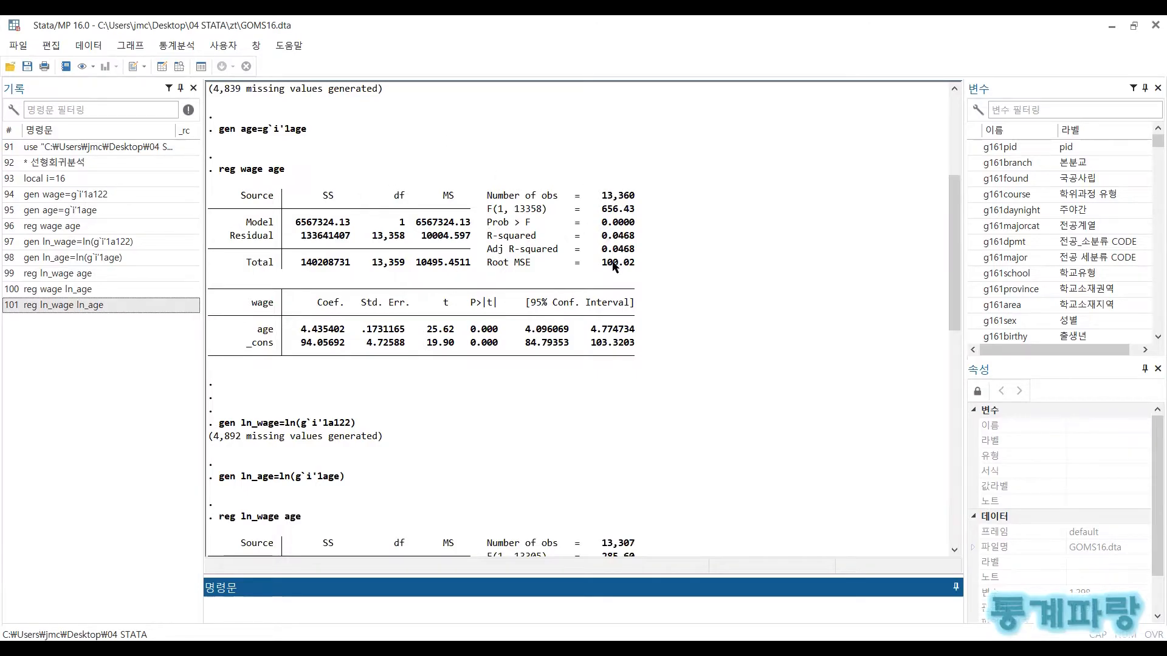
scroll(498, 304, up, 1)
scroll(516, 304, down, 1)
scroll(517, 304, up, 1)
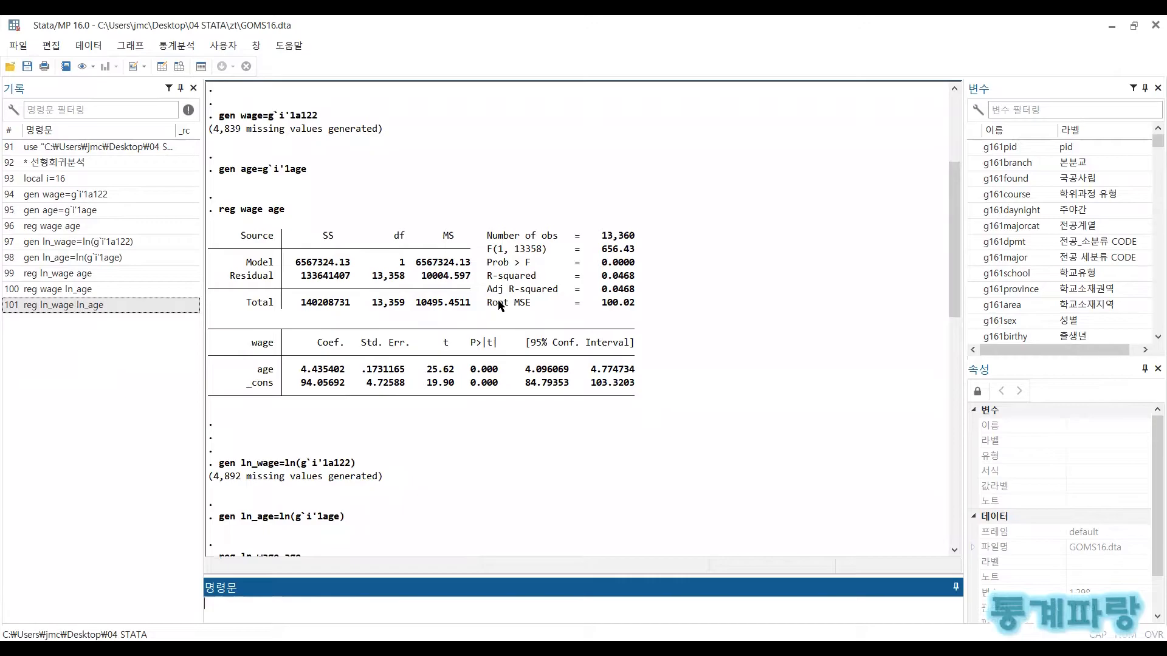
scroll(493, 302, up, 1)
scroll(499, 303, down, 1)
scroll(384, 372, up, 1)
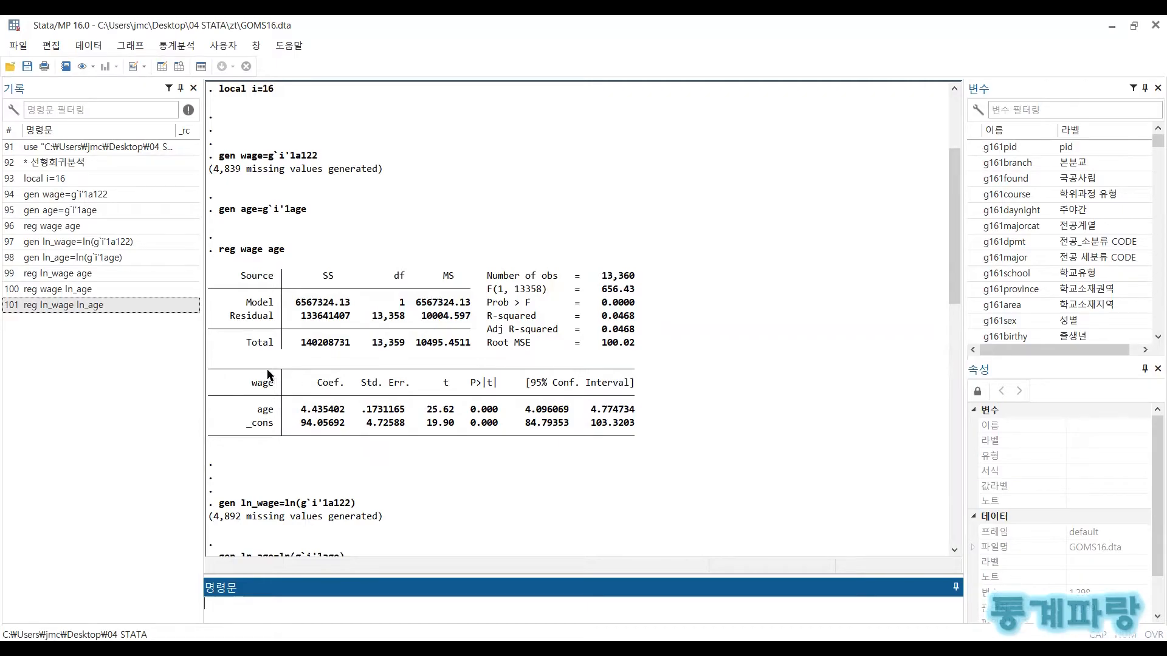
scroll(477, 362, up, 3)
scroll(480, 360, down, 6)
scroll(478, 359, up, 3)
scroll(472, 339, up, 1)
scroll(471, 340, down, 1)
- Examine the output of the ln_wage on age regression, focusing on the age coefficient and model fit
scroll(477, 319, down, 7)
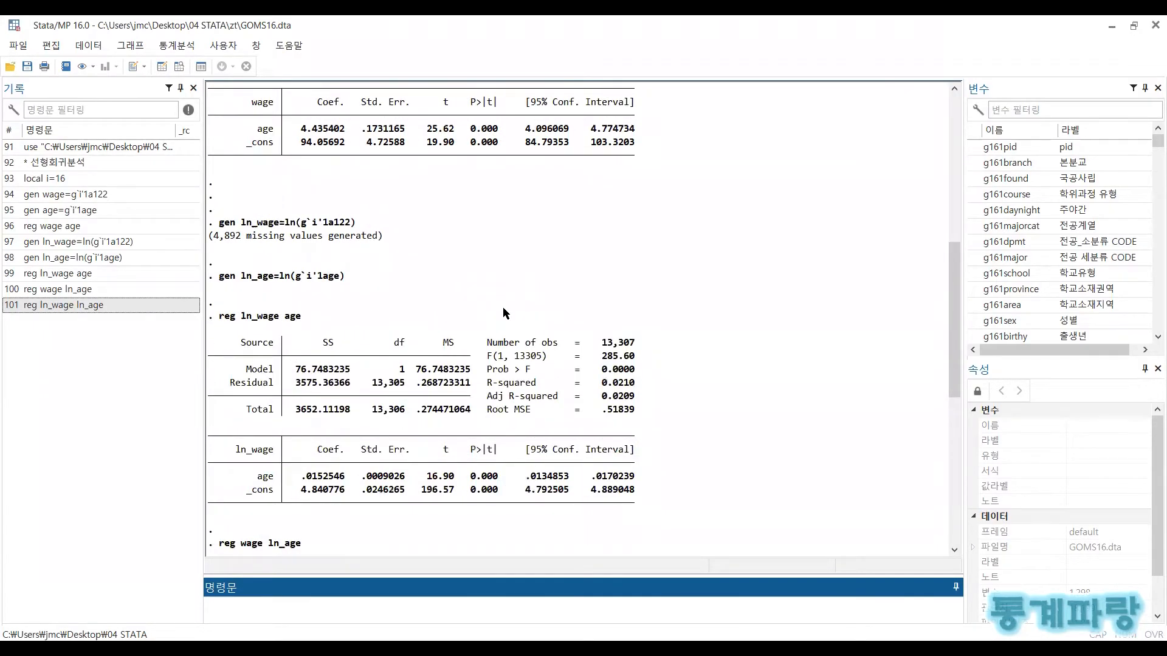
scroll(283, 437, down, 1)
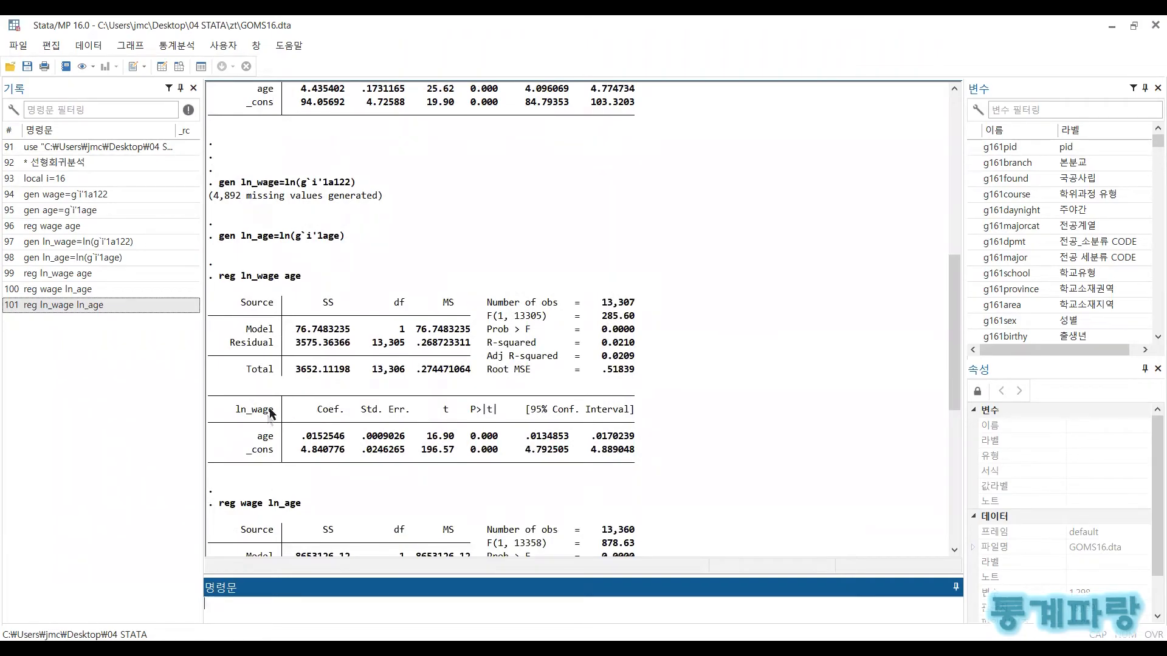
scroll(273, 414, down, 2)
scroll(297, 395, up, 1)
scroll(313, 380, up, 1)
scroll(417, 356, down, 1)
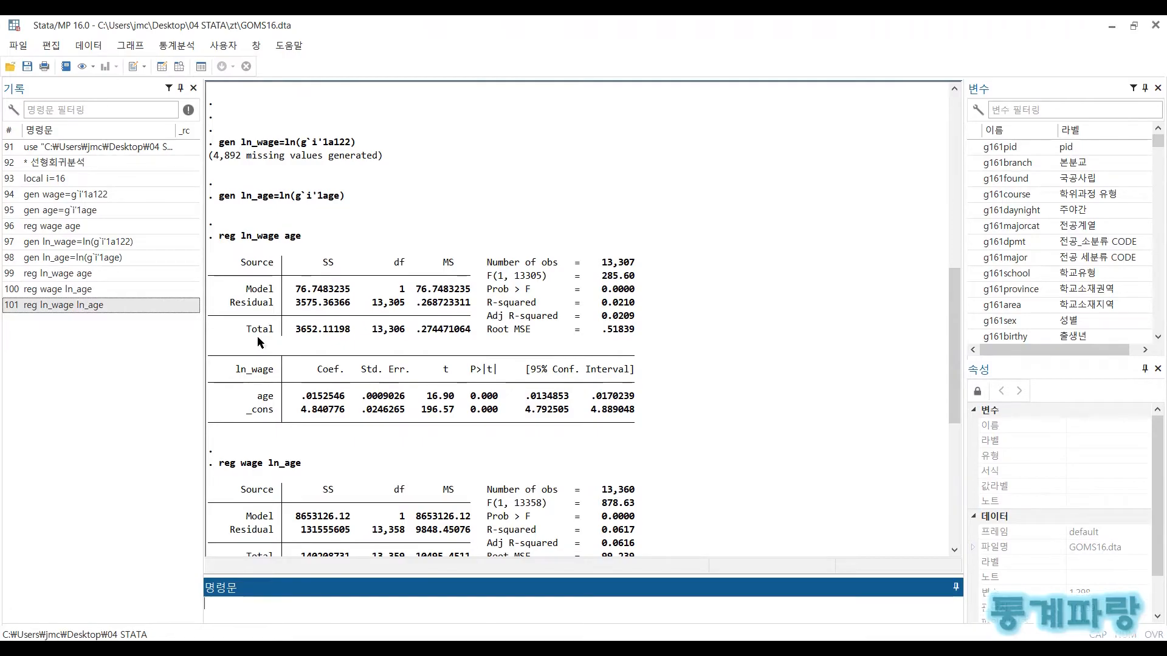
scroll(404, 298, up, 1)
scroll(437, 289, down, 2)
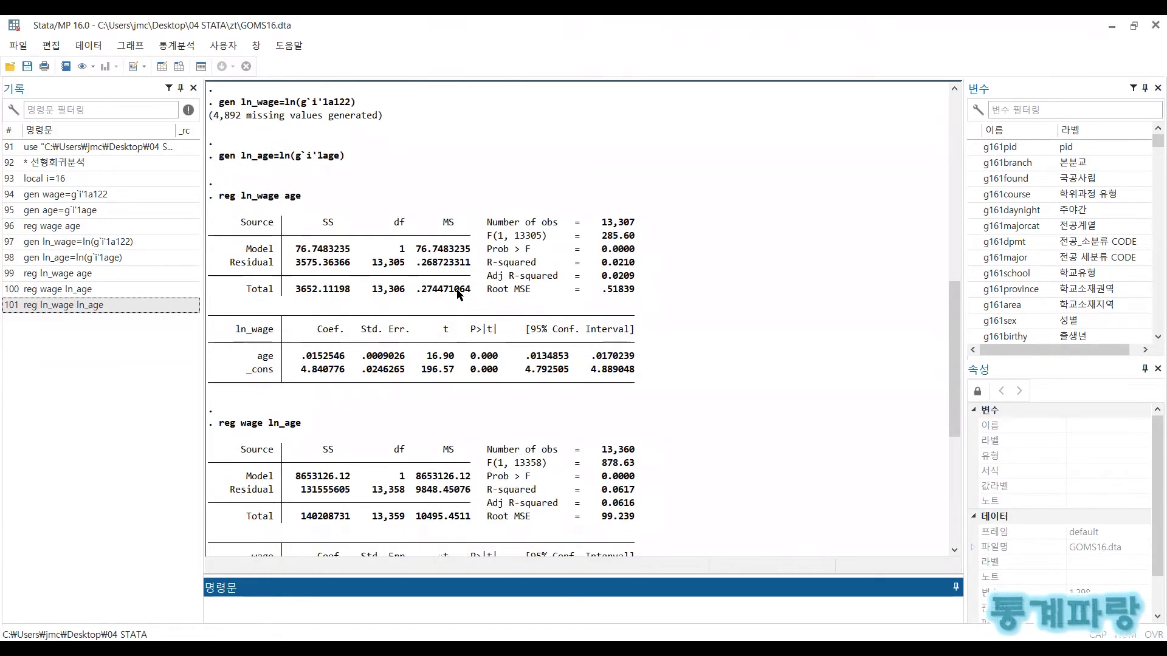
scroll(413, 292, up, 1)
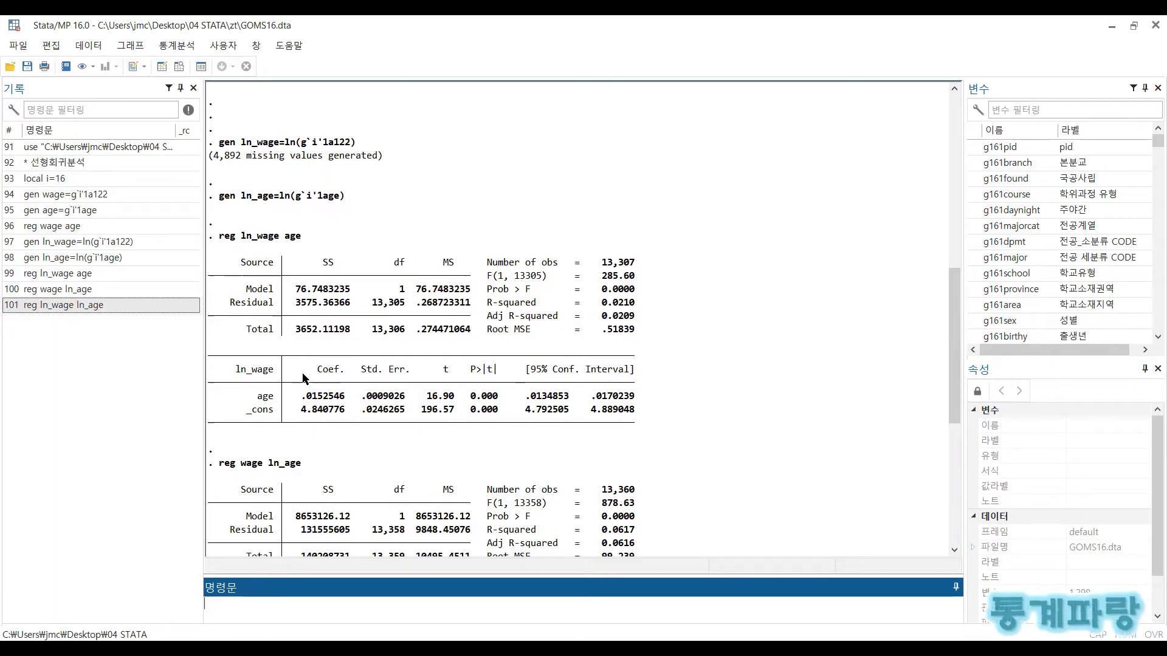
scroll(351, 370, up, 2)
scroll(355, 368, down, 2)
scroll(356, 369, up, 1)
scroll(346, 377, down, 1)
- Examine the wage on ln_age regression output and compare its coefficients with those of the two preceding models
scroll(355, 360, down, 4)
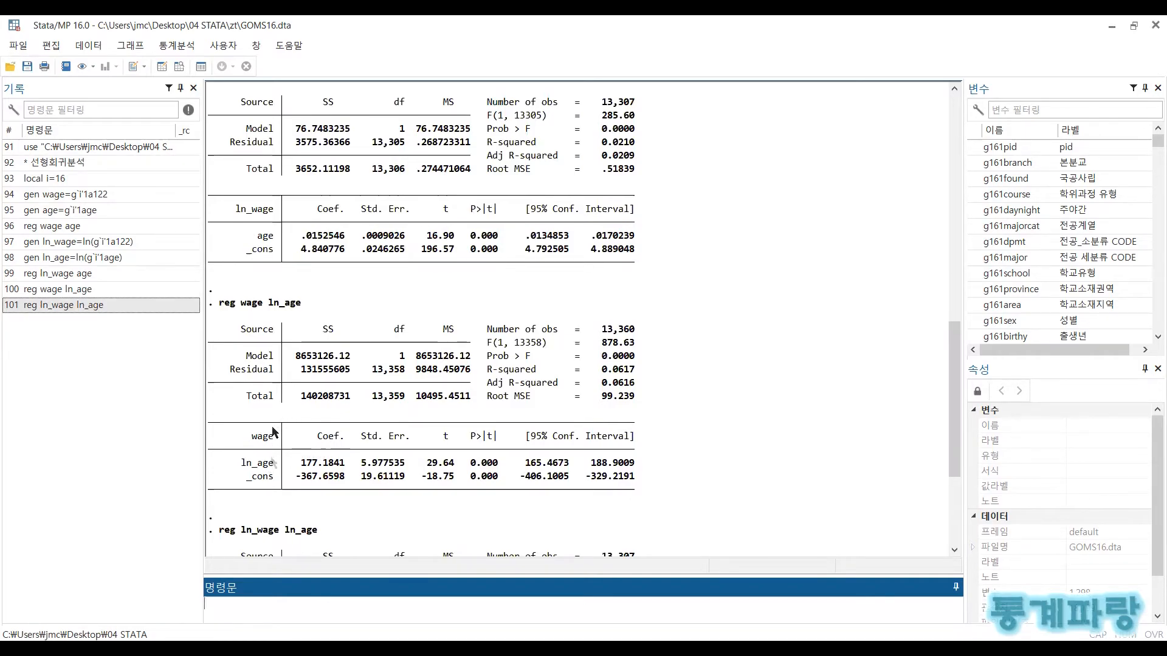
scroll(322, 399, down, 1)
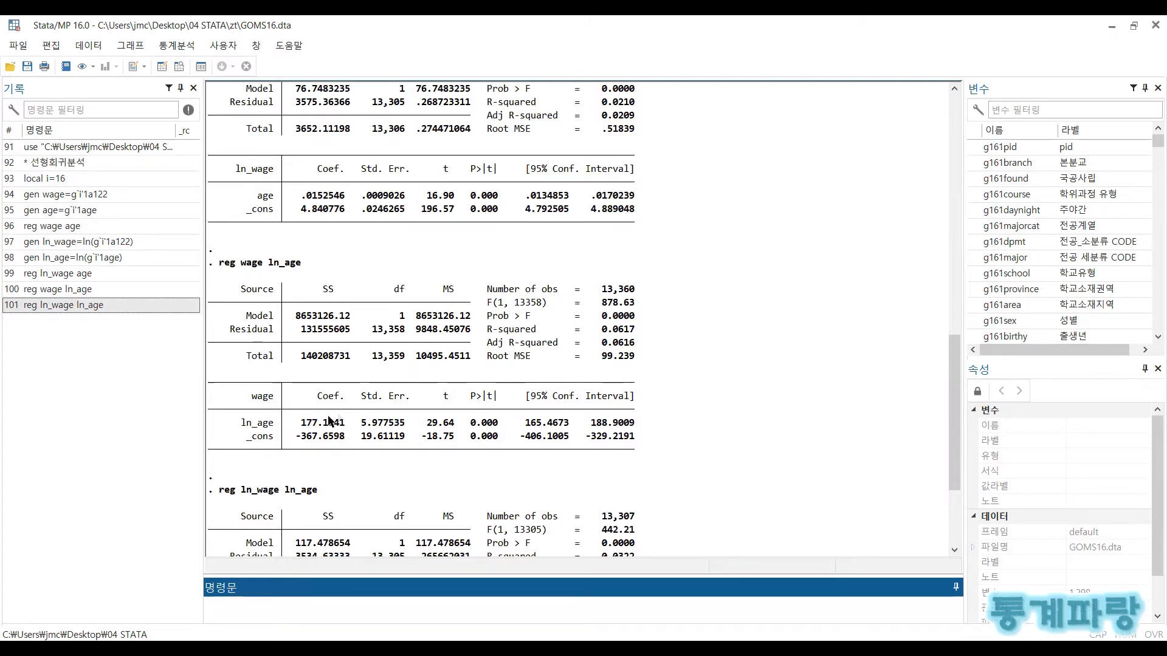
scroll(307, 420, up, 1)
scroll(312, 430, down, 2)
scroll(300, 377, up, 4)
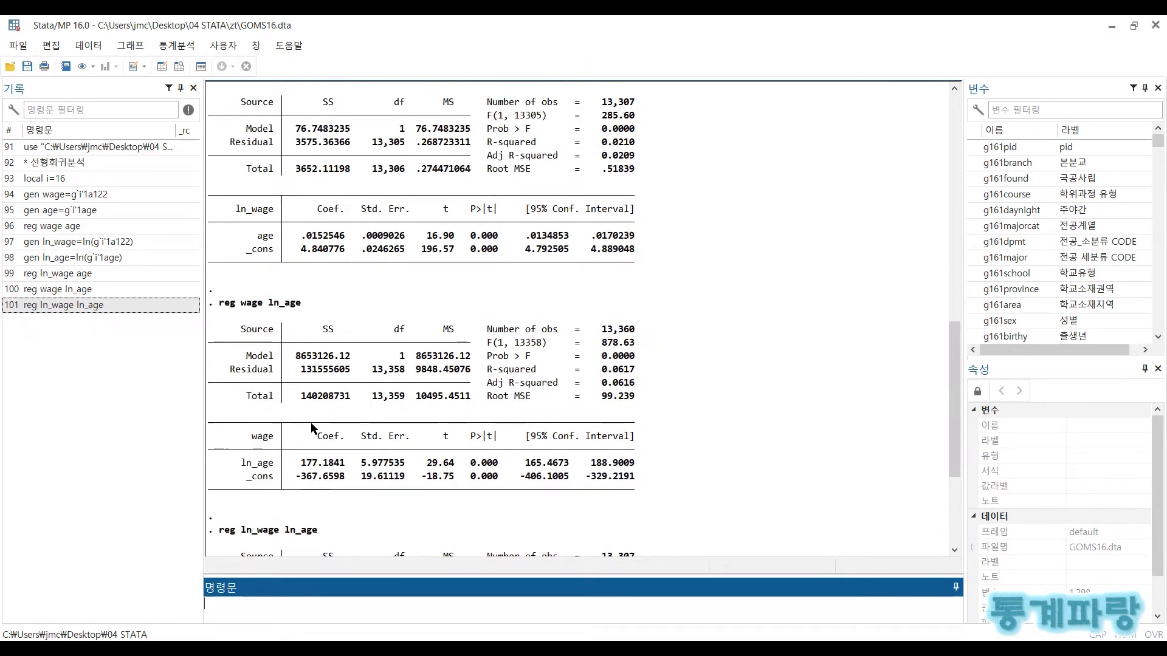
scroll(291, 326, down, 1)
scroll(307, 365, down, 2)
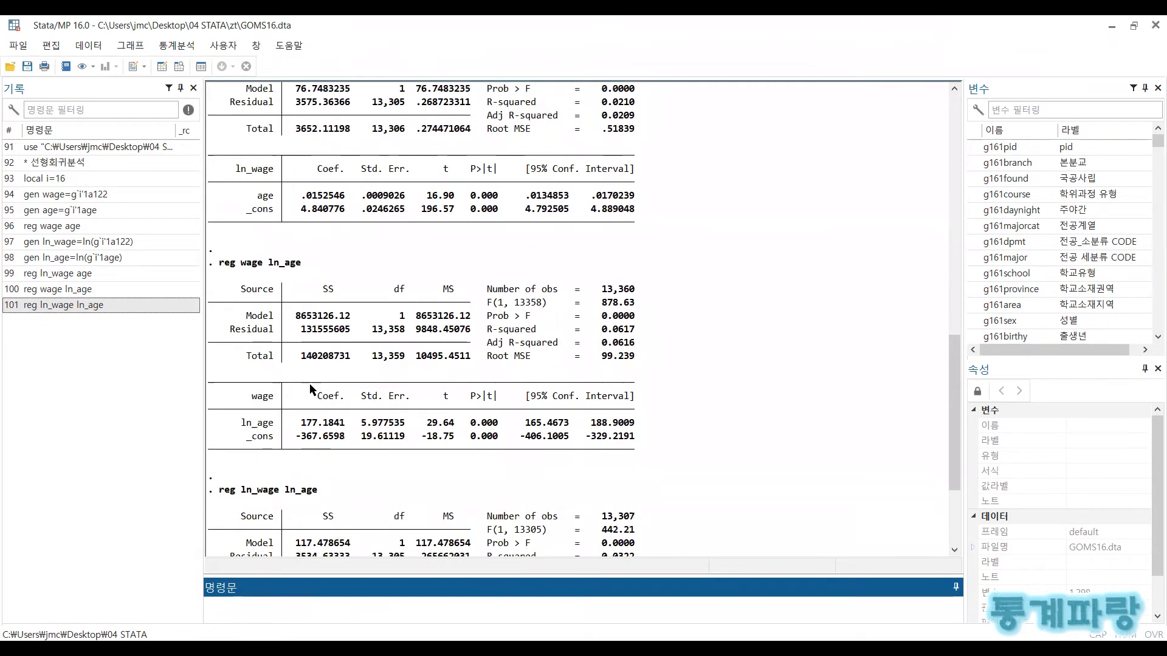
scroll(309, 384, up, 1)
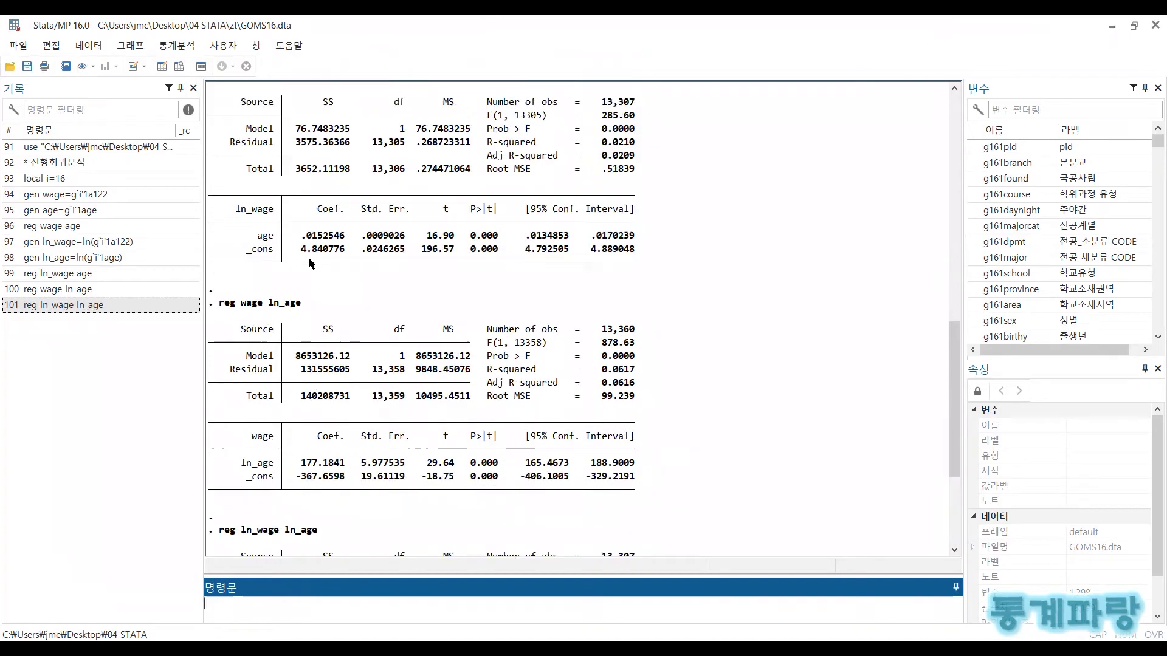
scroll(310, 261, up, 8)
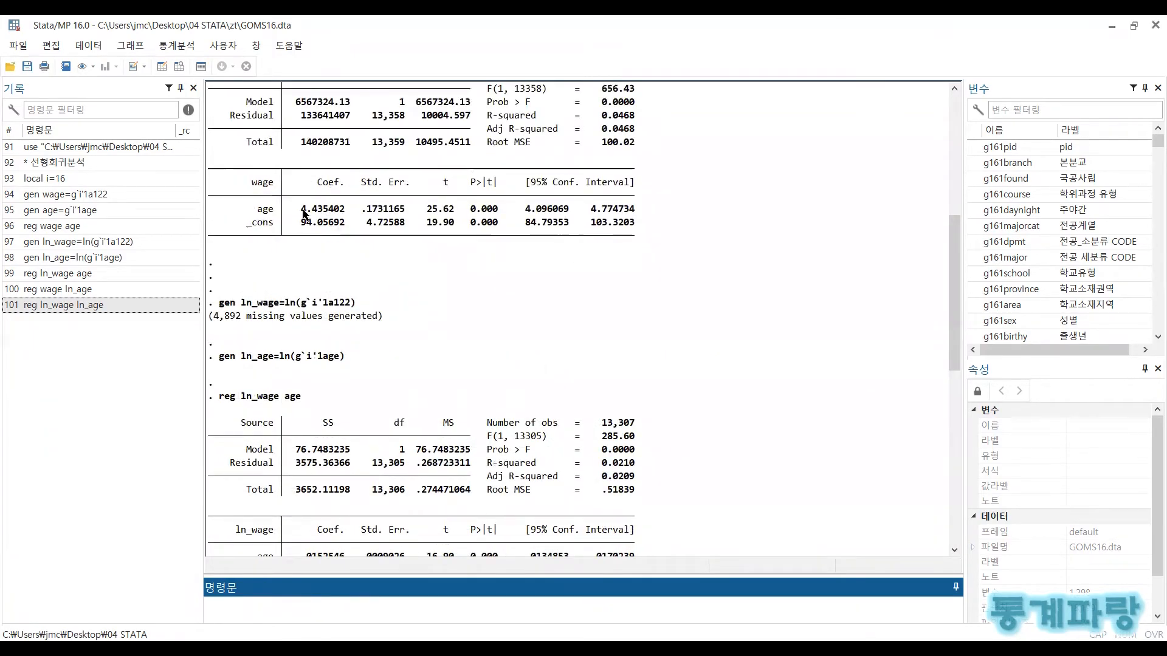
scroll(380, 343, down, 4)
scroll(321, 384, down, 3)
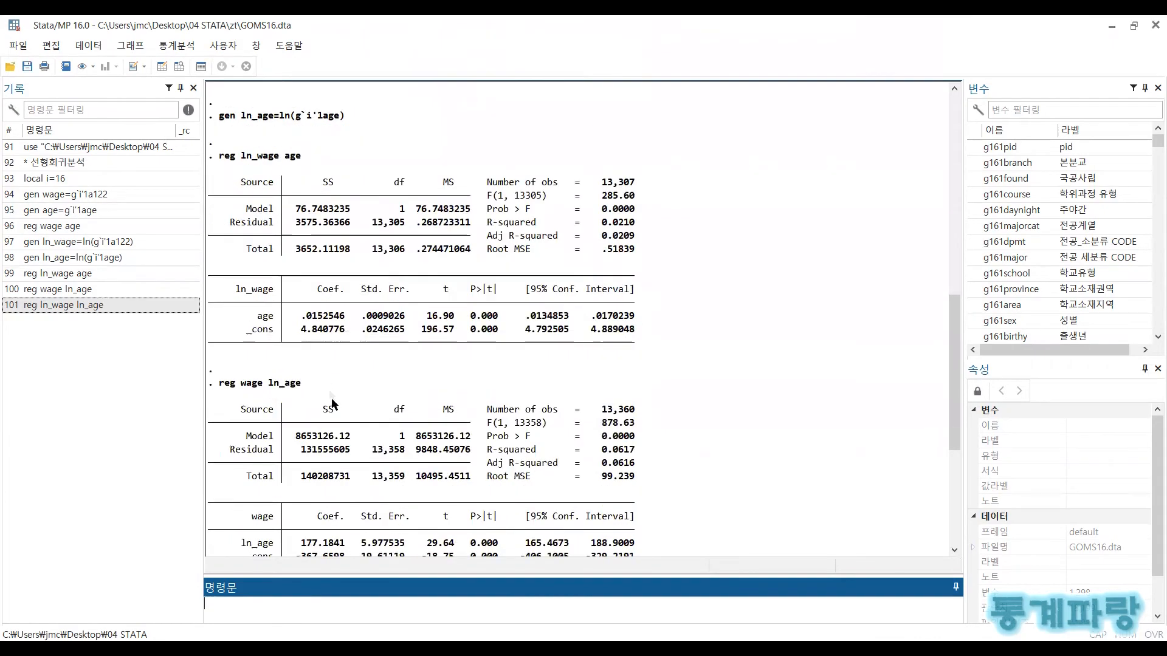
scroll(333, 413, down, 1)
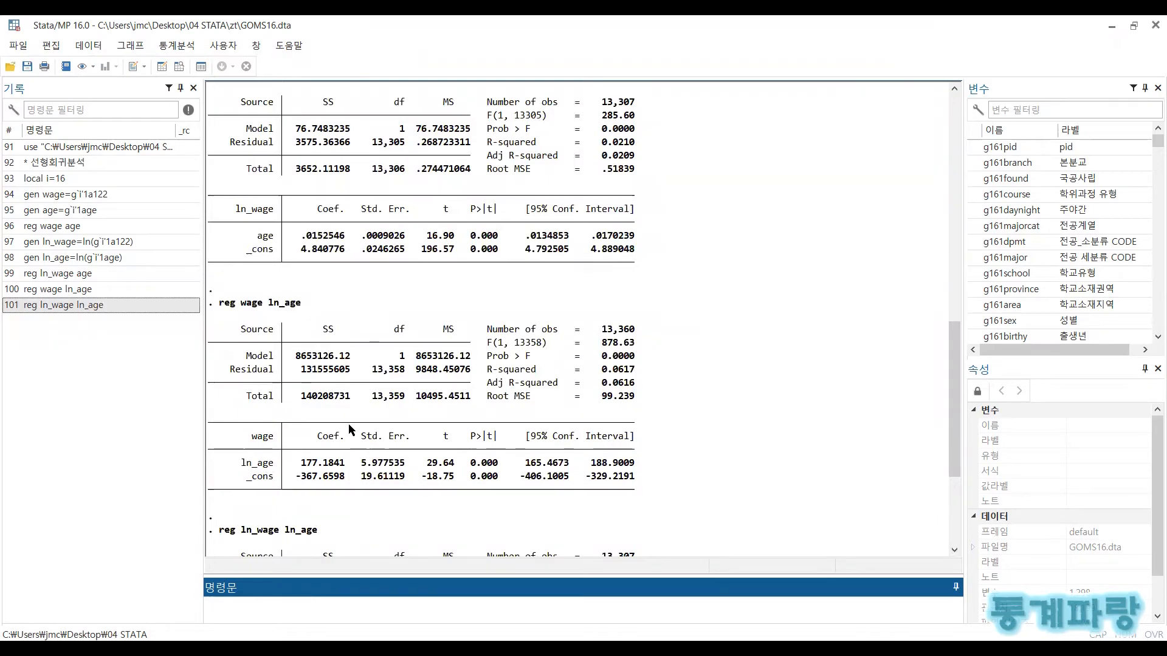
- Examine the ln_wage on ln_age regression output and compare it with the results of the three earlier models
scroll(350, 432, down, 2)
scroll(401, 389, down, 3)
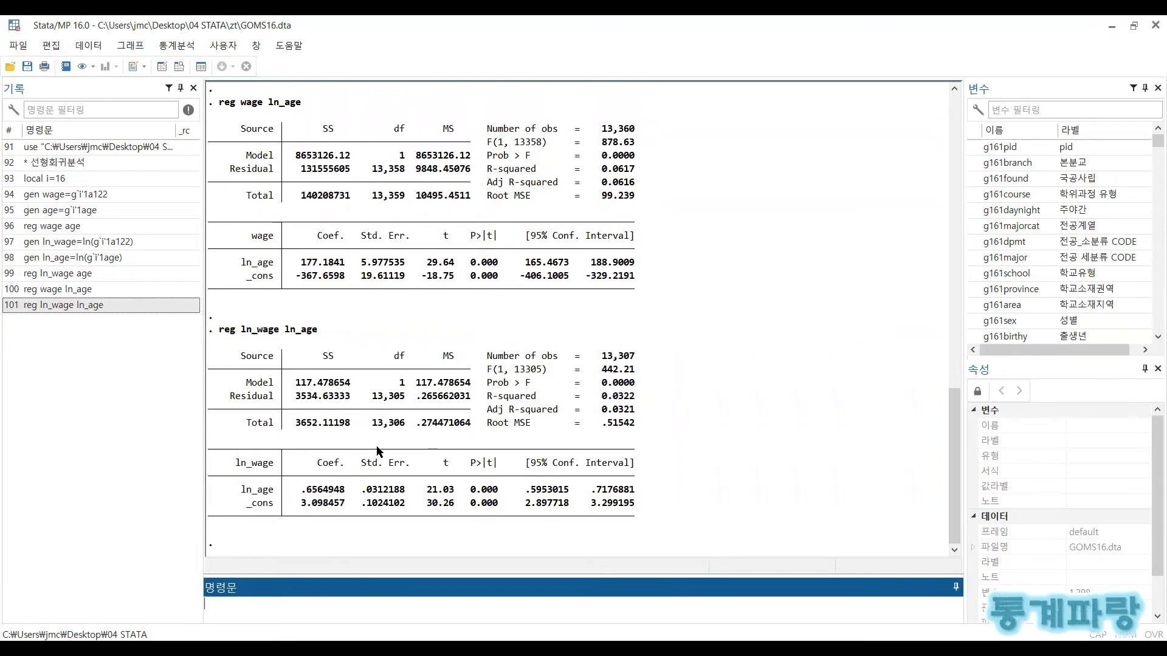
scroll(377, 451, up, 2)
scroll(380, 453, down, 2)
scroll(384, 455, up, 1)
scroll(384, 455, up, 2)
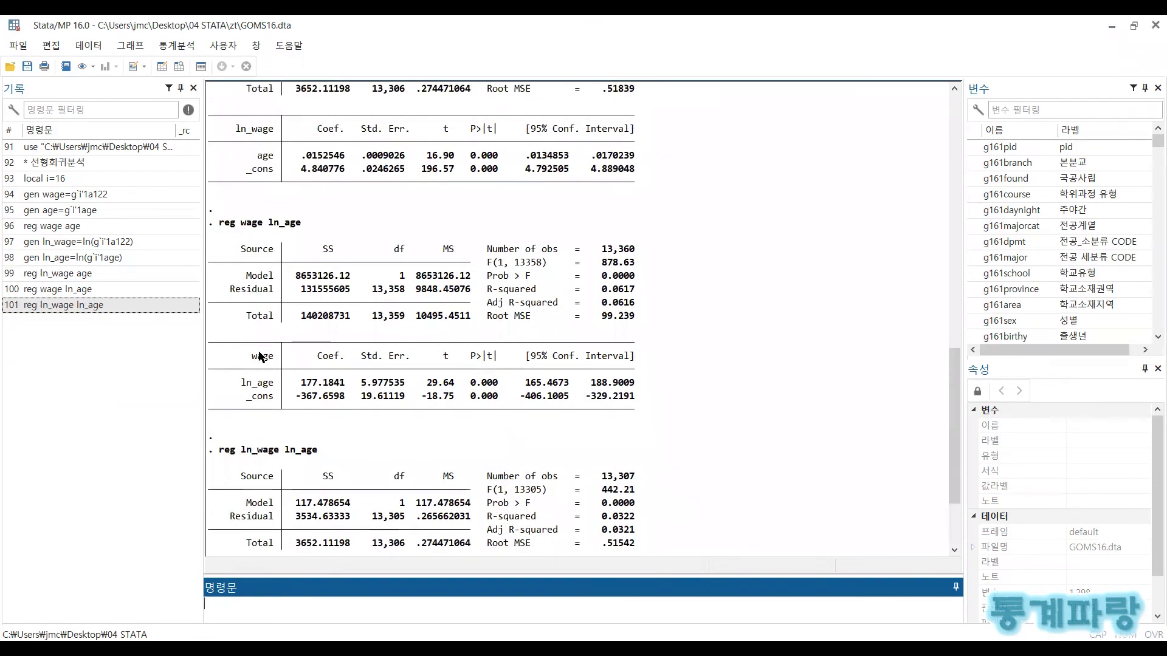
scroll(358, 377, up, 8)
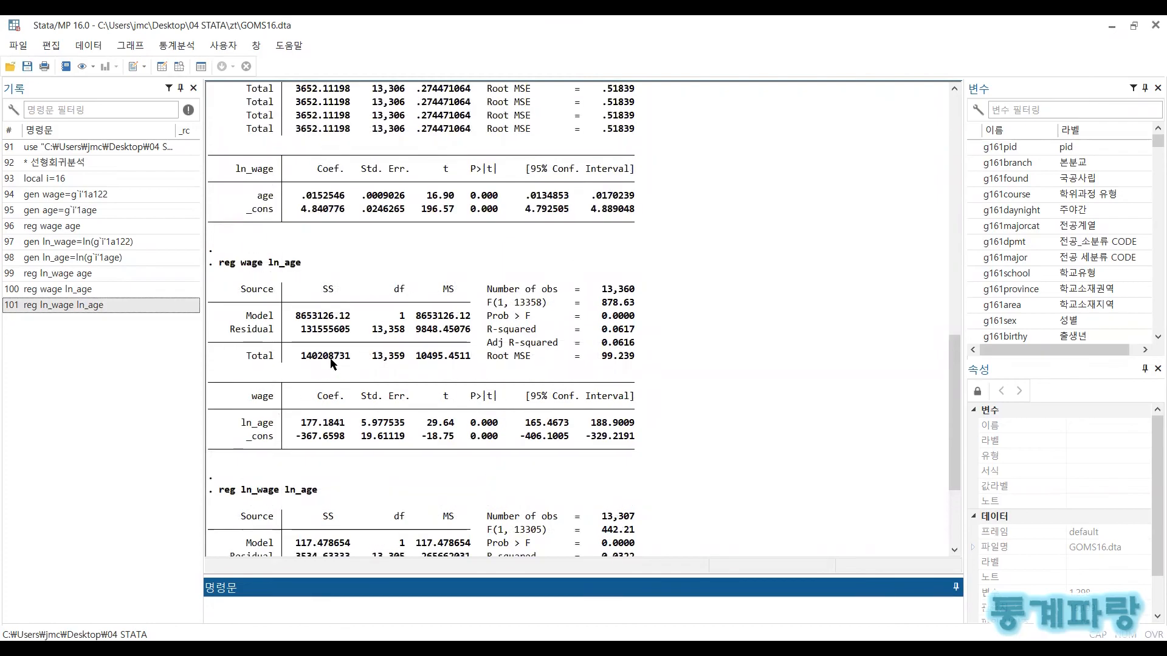
scroll(325, 329, up, 4)
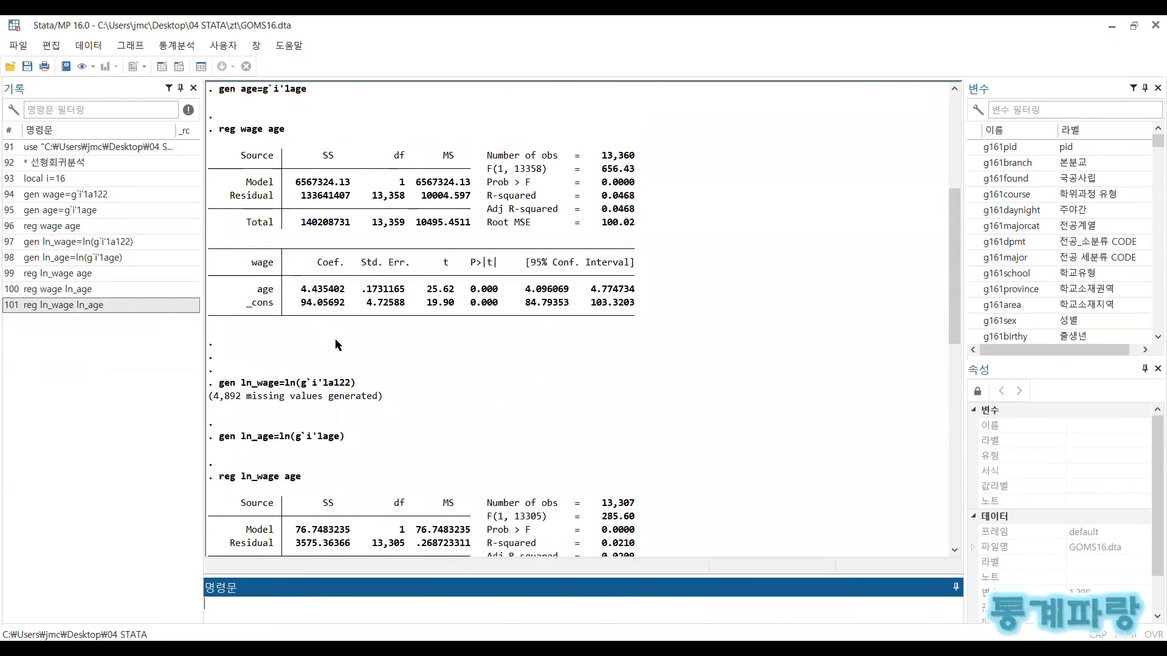
scroll(310, 296, down, 1)
scroll(310, 296, up, 1)
scroll(290, 278, down, 15)
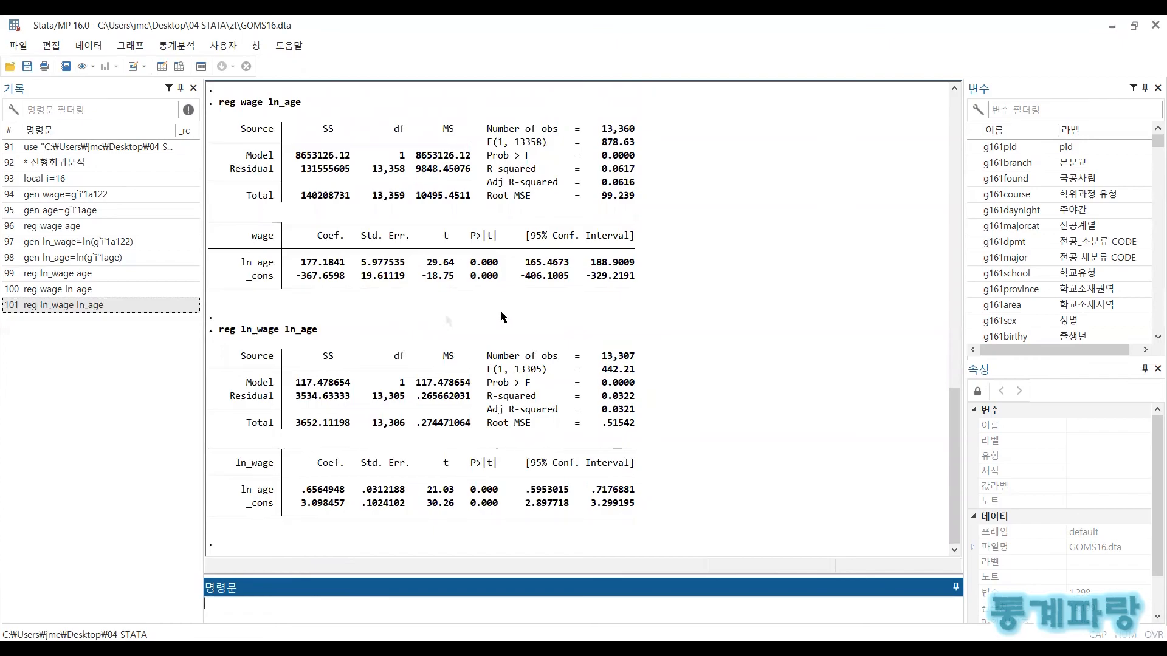